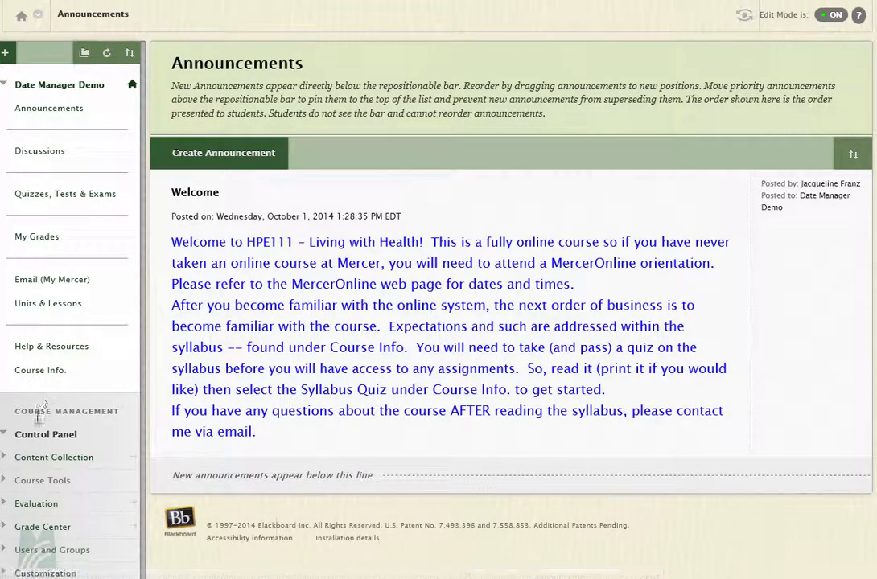
Open the course's Date Management tool, run it with all dates listed for review, and proceed to the review page
{"action": "scroll", "coordinate": [35, 445], "scroll_direction": "down", "scroll_amount": 2}
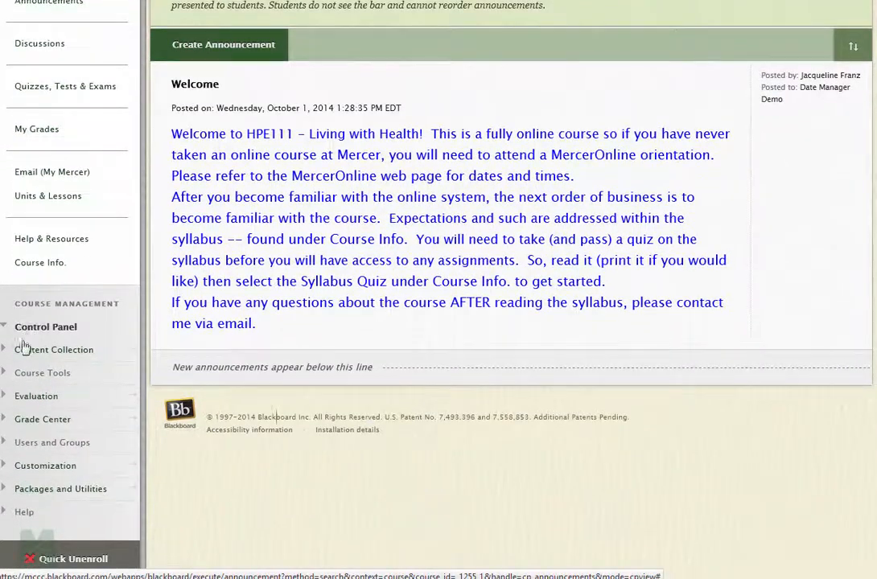
{"action": "left_click", "coordinate": [6, 377]}
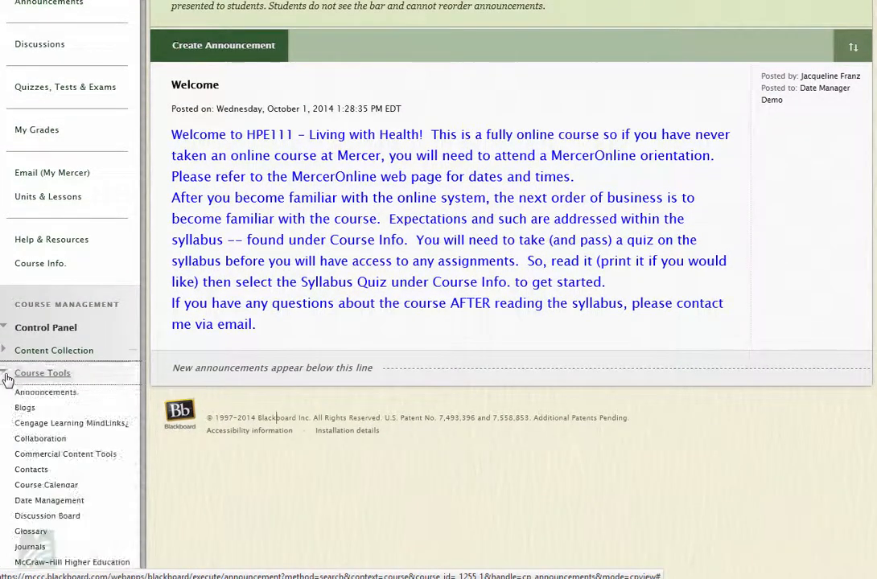
{"action": "scroll", "coordinate": [8, 392], "scroll_direction": "down", "scroll_amount": 1}
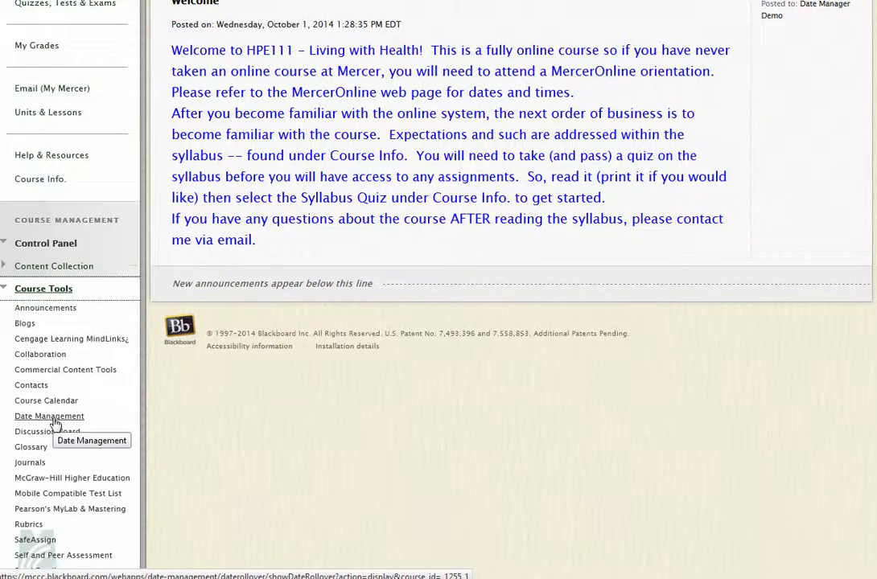
{"action": "left_click", "coordinate": [54, 423]}
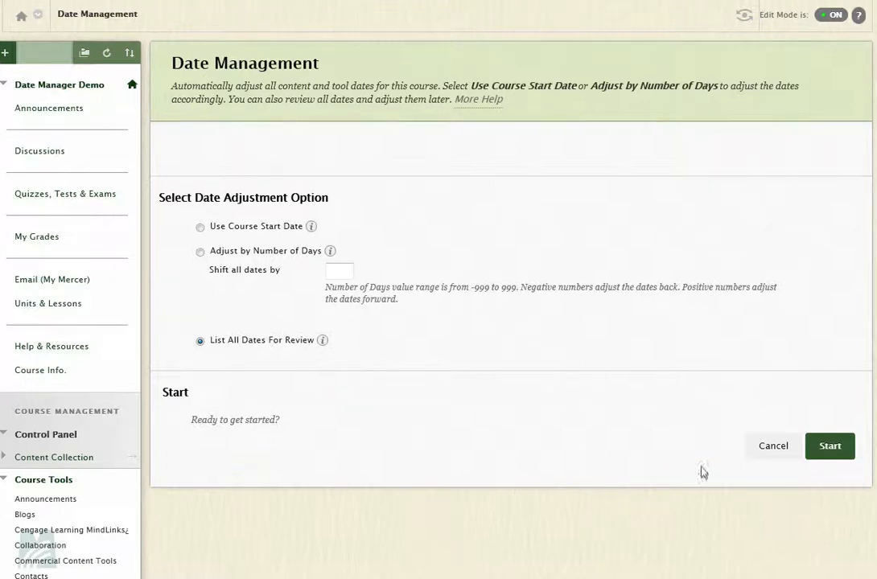
{"action": "left_click", "coordinate": [832, 448]}
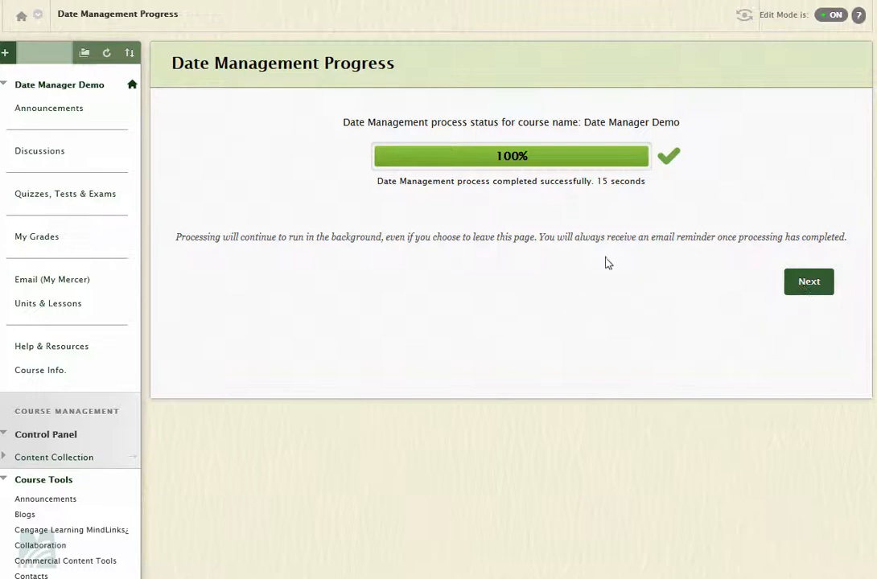
{"action": "left_click", "coordinate": [799, 287]}
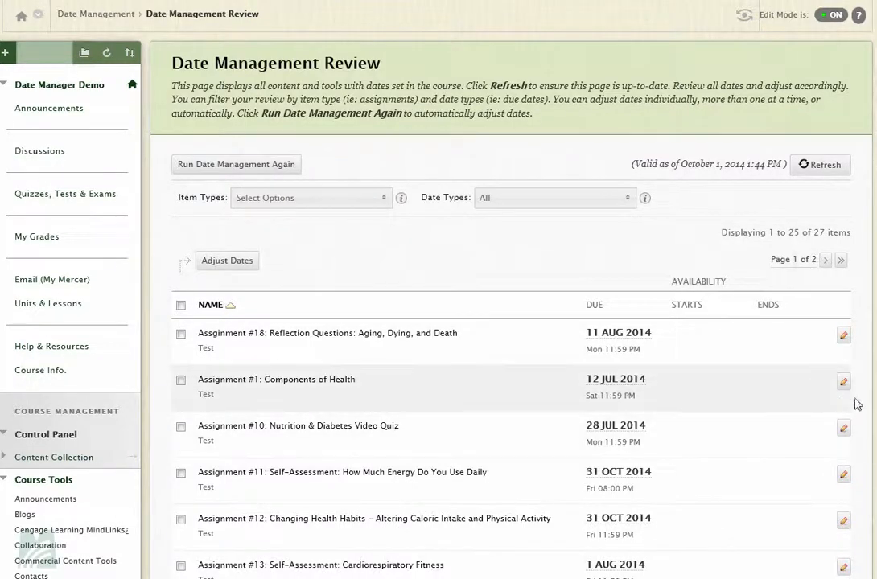
Shift the due dates of Assginment #18 (Reflection Questions) and Assignment #1 (Components of Health) together by 5 days
{"action": "scroll", "coordinate": [857, 404], "scroll_direction": "down", "scroll_amount": 10}
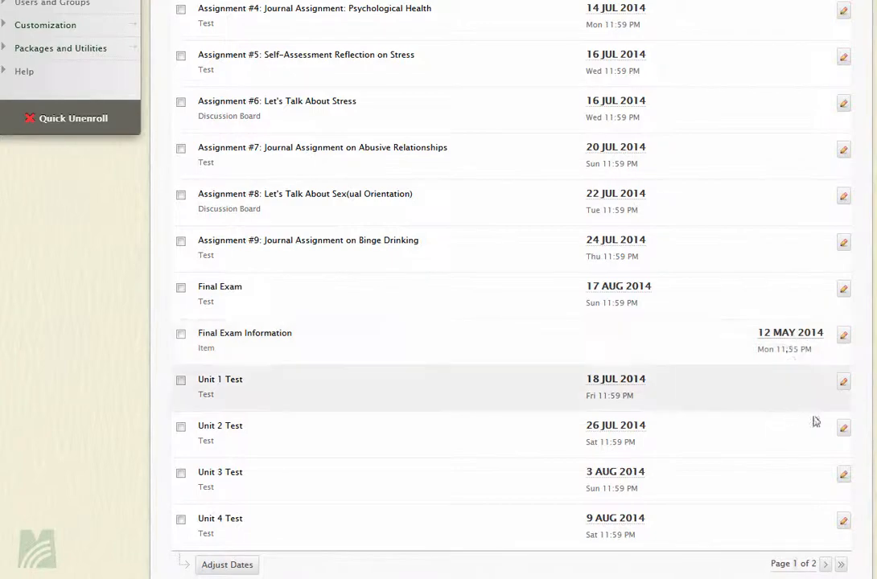
{"action": "scroll", "coordinate": [439, 290], "scroll_direction": "up", "scroll_amount": 10}
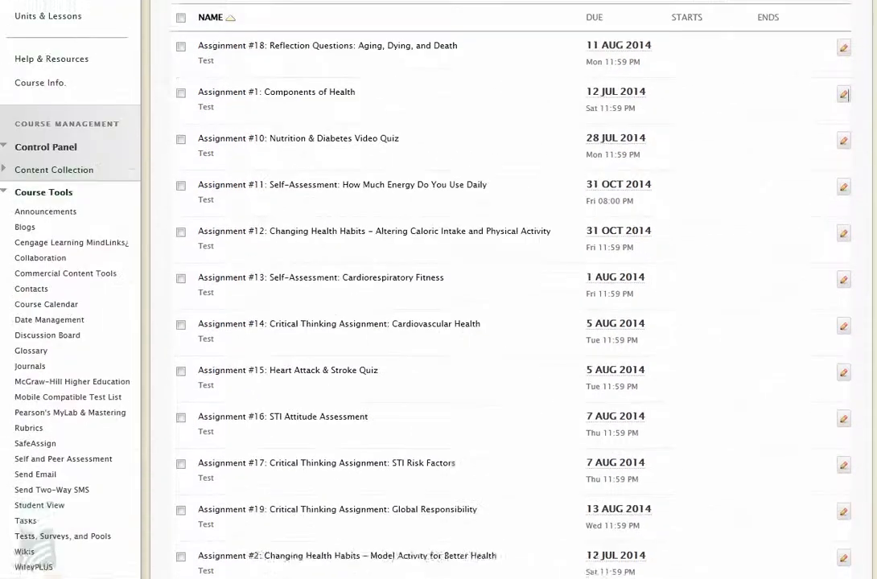
{"action": "scroll", "coordinate": [566, 215], "scroll_direction": "down", "scroll_amount": 1}
{"action": "scroll", "coordinate": [569, 202], "scroll_direction": "up", "scroll_amount": 1}
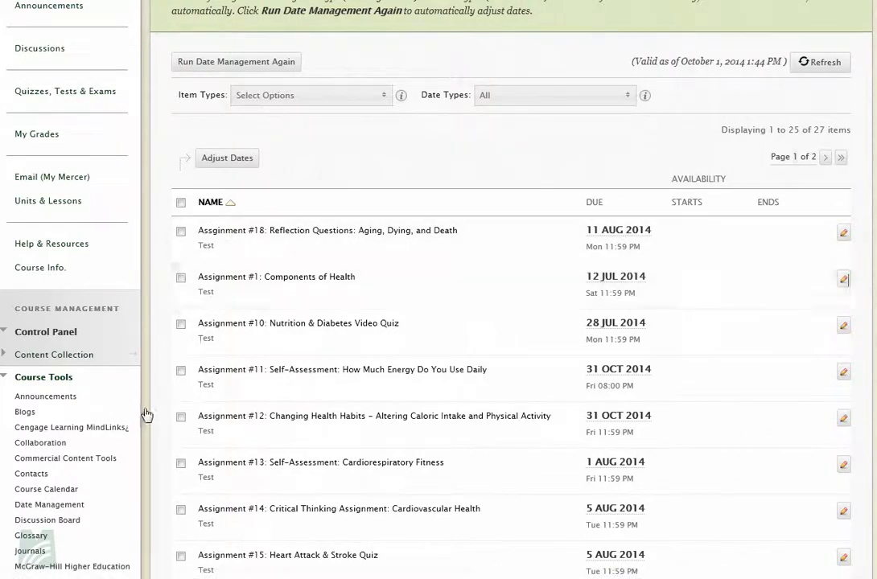
{"action": "left_click", "coordinate": [181, 231]}
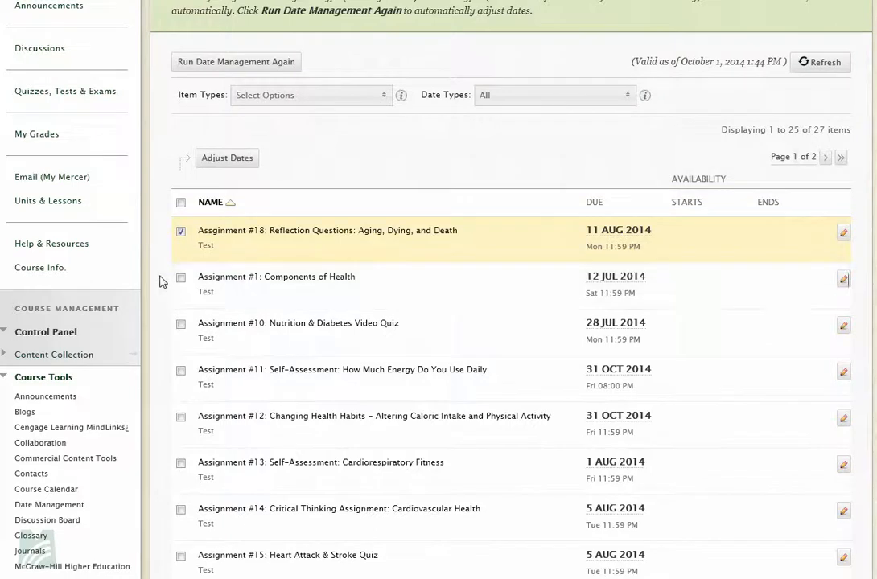
{"action": "left_click", "coordinate": [181, 278]}
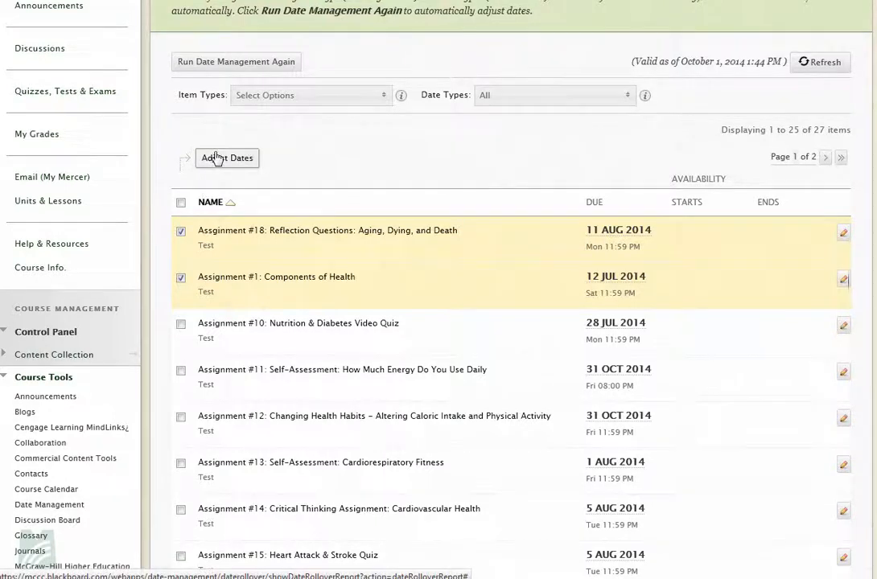
{"action": "left_click", "coordinate": [181, 231]}
{"action": "left_click", "coordinate": [242, 159]}
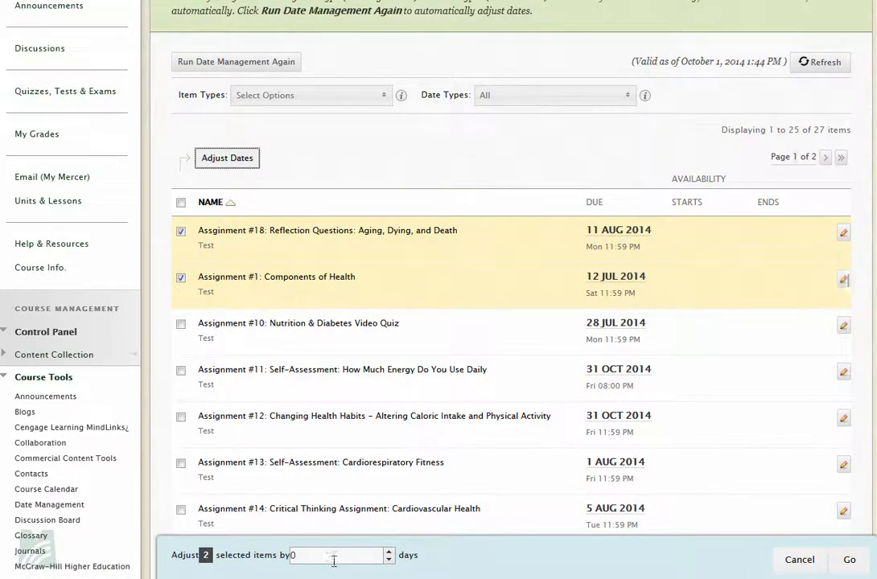
{"action": "left_click", "coordinate": [304, 554]}
{"action": "key", "text": "BackSpace"}
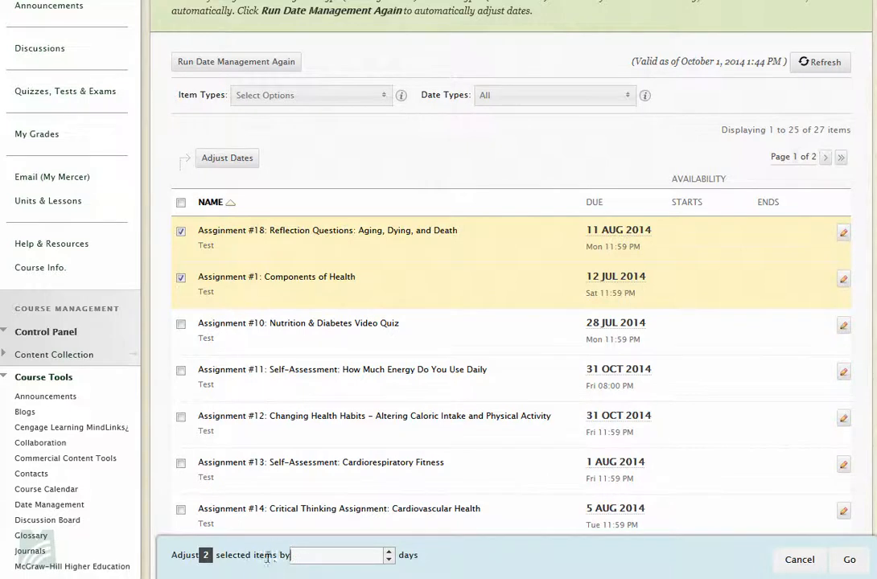
{"action": "type", "text": "5"}
{"action": "left_click", "coordinate": [853, 565]}
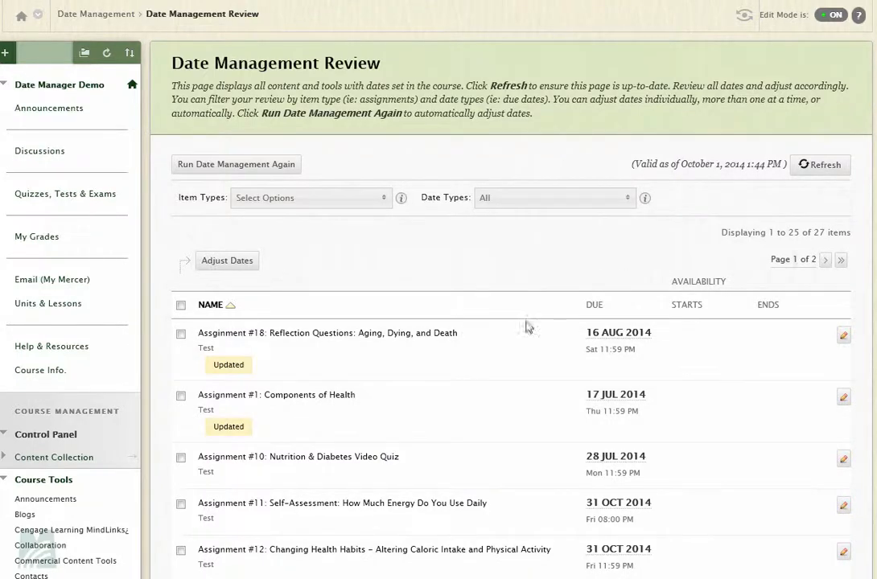
Set the due date of Assignment #10: Nutrition & Diabetes Video Quiz to 10/17/2014 04:00 PM and save it
{"action": "scroll", "coordinate": [367, 376], "scroll_direction": "down", "scroll_amount": 2}
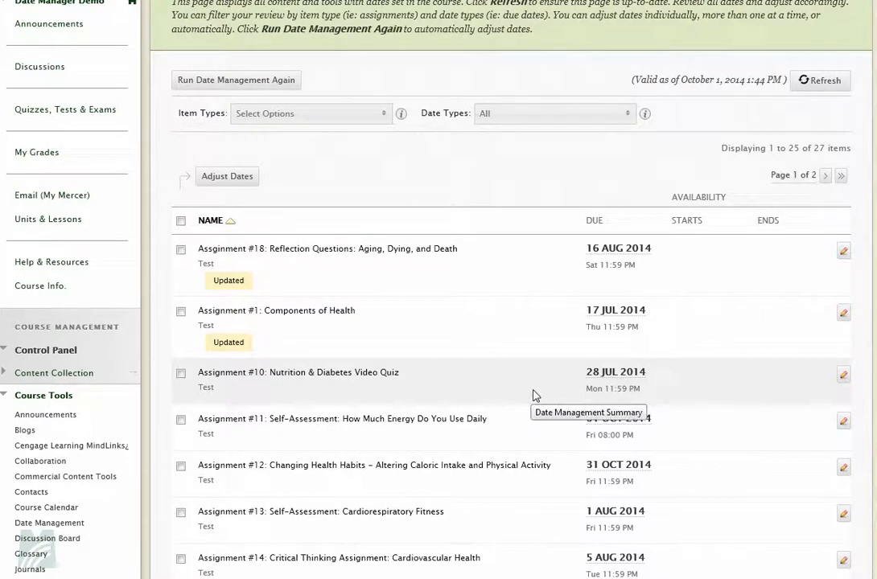
{"action": "left_click", "coordinate": [843, 378]}
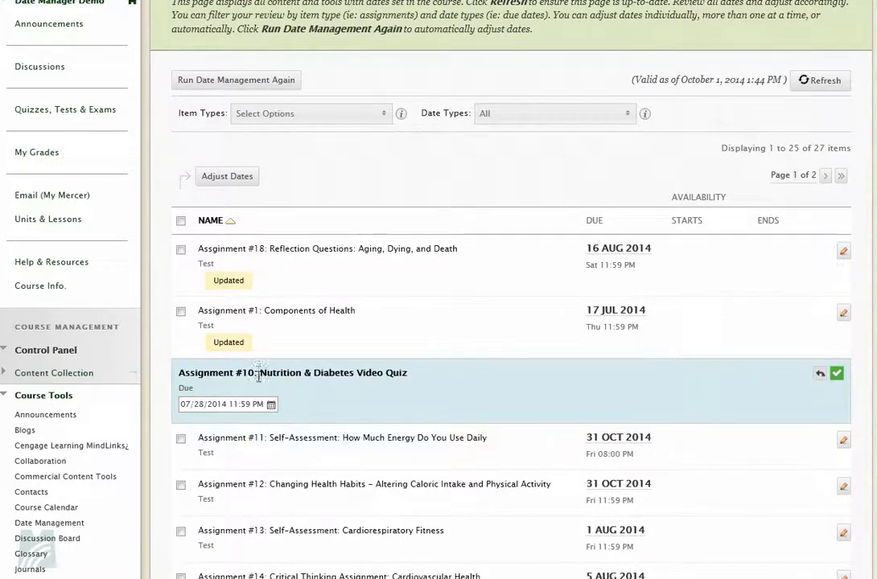
{"action": "left_click", "coordinate": [199, 405]}
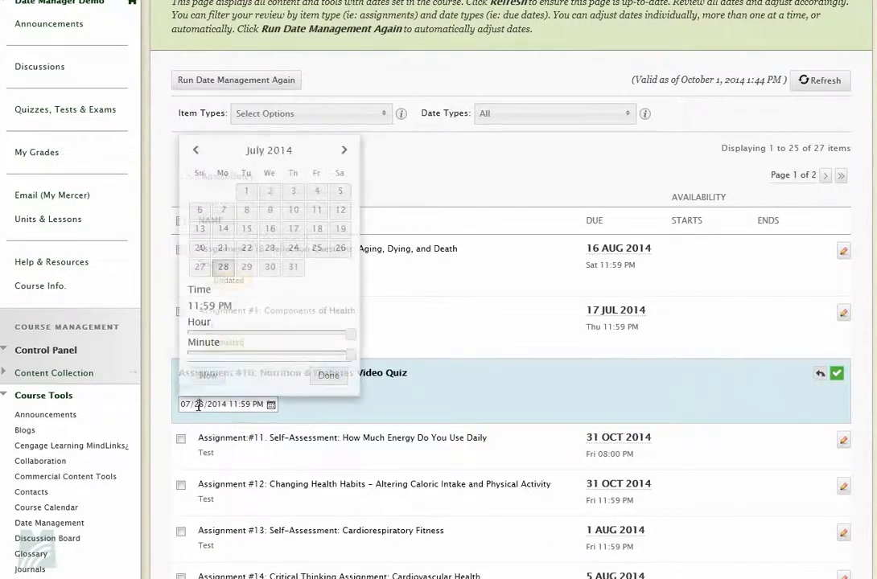
{"action": "left_click", "coordinate": [343, 151]}
{"action": "left_click", "coordinate": [343, 152]}
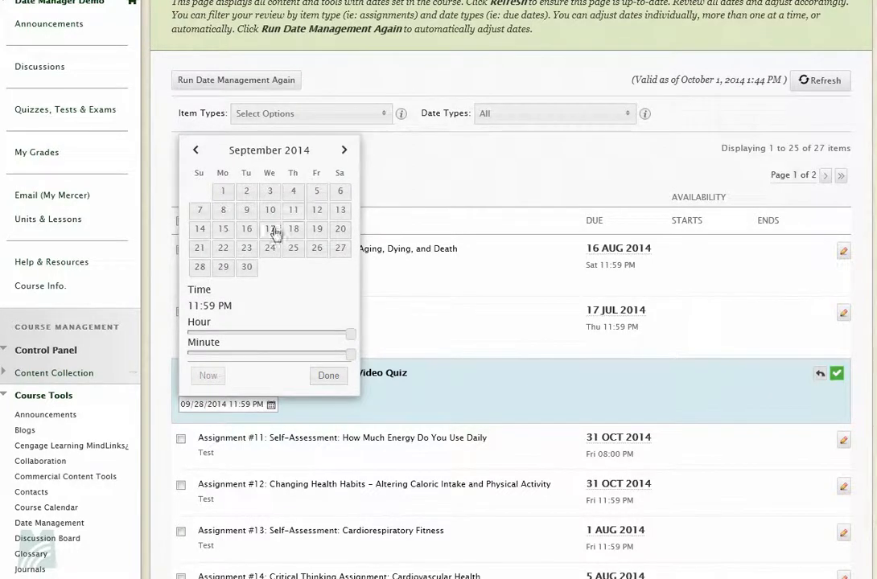
{"action": "left_click", "coordinate": [344, 150]}
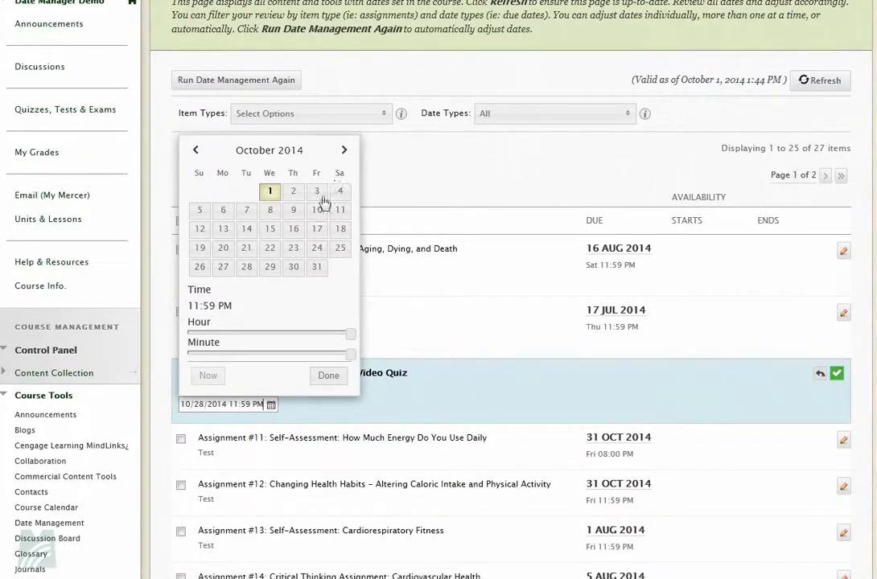
{"action": "left_click", "coordinate": [315, 235]}
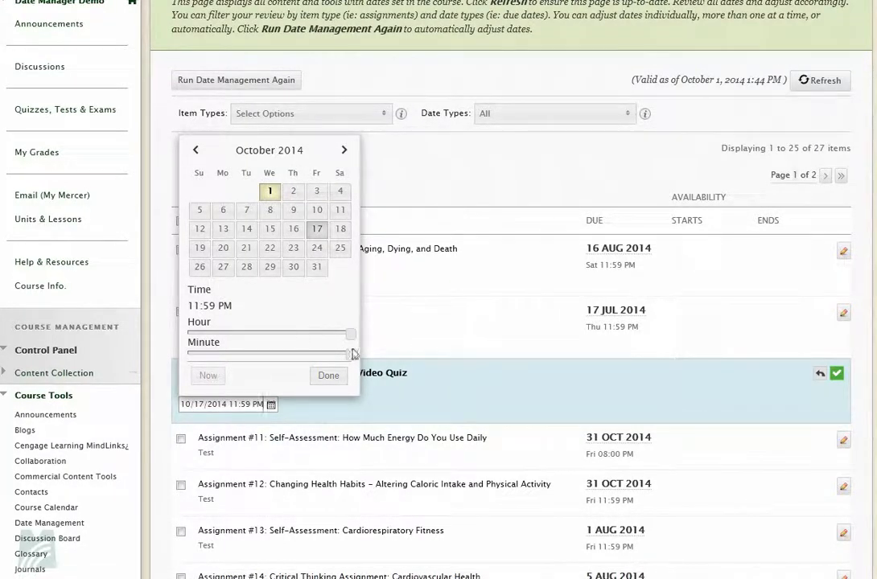
{"action": "left_click_drag", "start_coordinate": [350, 337], "coordinate": [300, 334]}
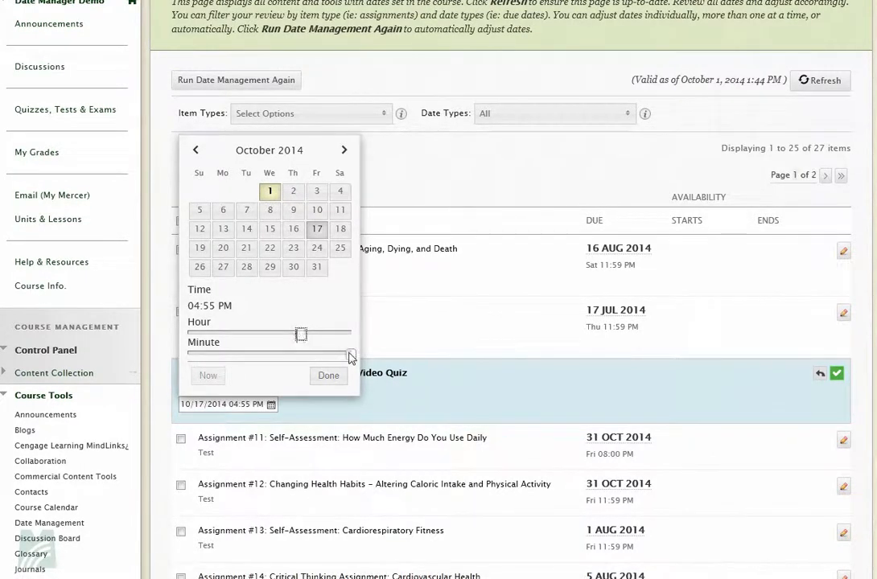
{"action": "left_click_drag", "start_coordinate": [350, 355], "coordinate": [184, 357]}
{"action": "left_click", "coordinate": [328, 375]}
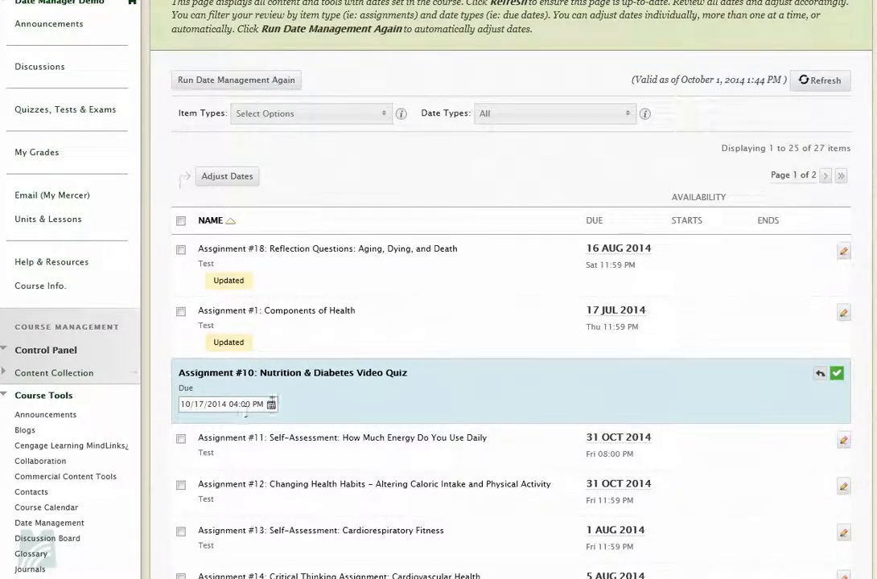
{"action": "left_click", "coordinate": [837, 379]}
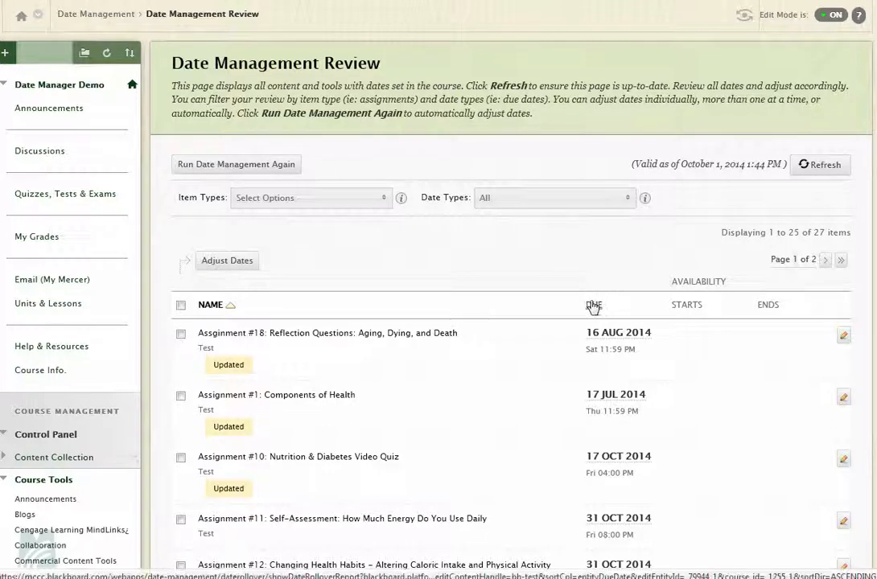
Sort the reviewed course items by due date in ascending order and look through the list
{"action": "left_click", "coordinate": [594, 306]}
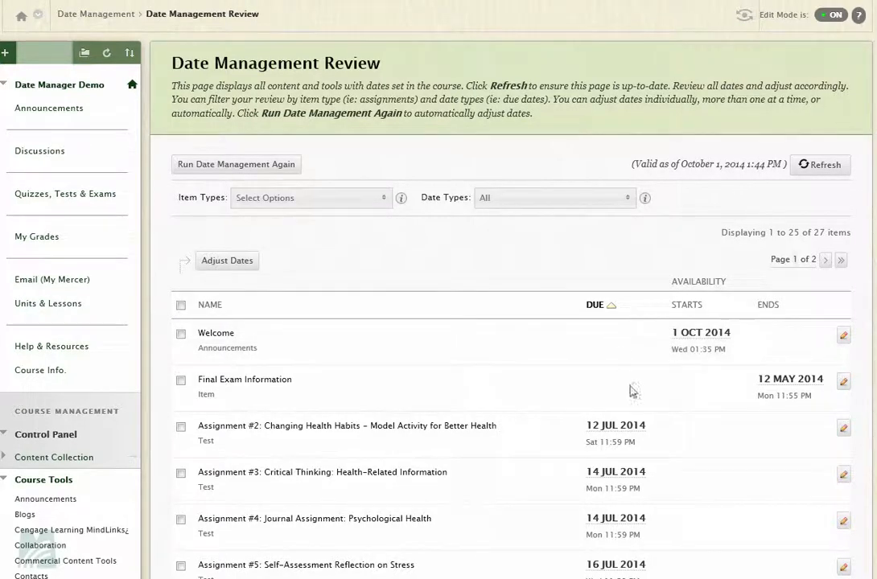
{"action": "scroll", "coordinate": [563, 477], "scroll_direction": "down", "scroll_amount": 2}
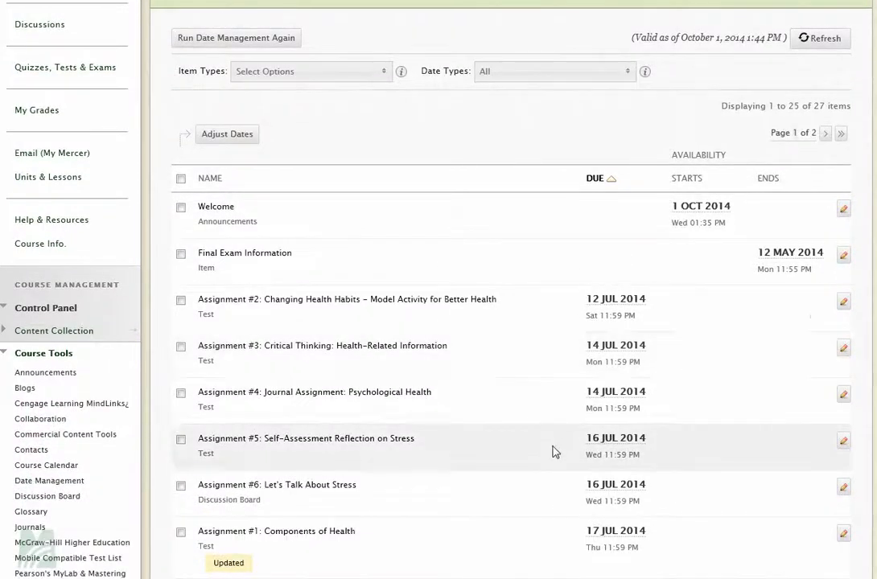
{"action": "scroll", "coordinate": [545, 484], "scroll_direction": "down", "scroll_amount": 2}
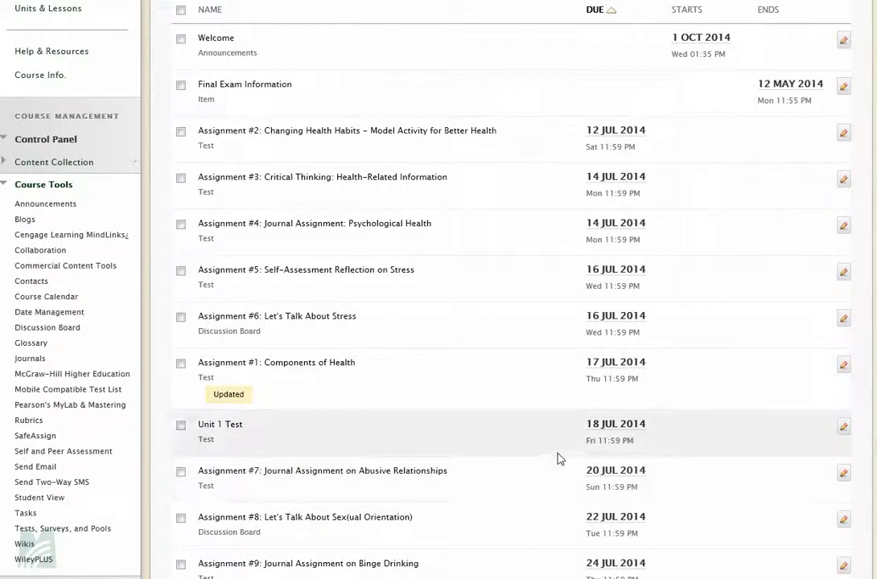
{"action": "scroll", "coordinate": [558, 460], "scroll_direction": "up", "scroll_amount": 1}
{"action": "scroll", "coordinate": [560, 463], "scroll_direction": "up", "scroll_amount": 4}
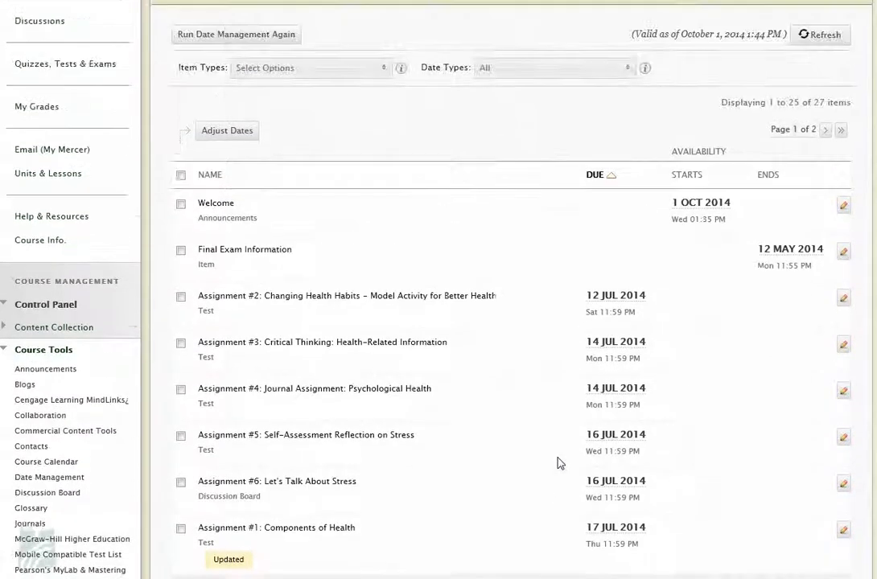